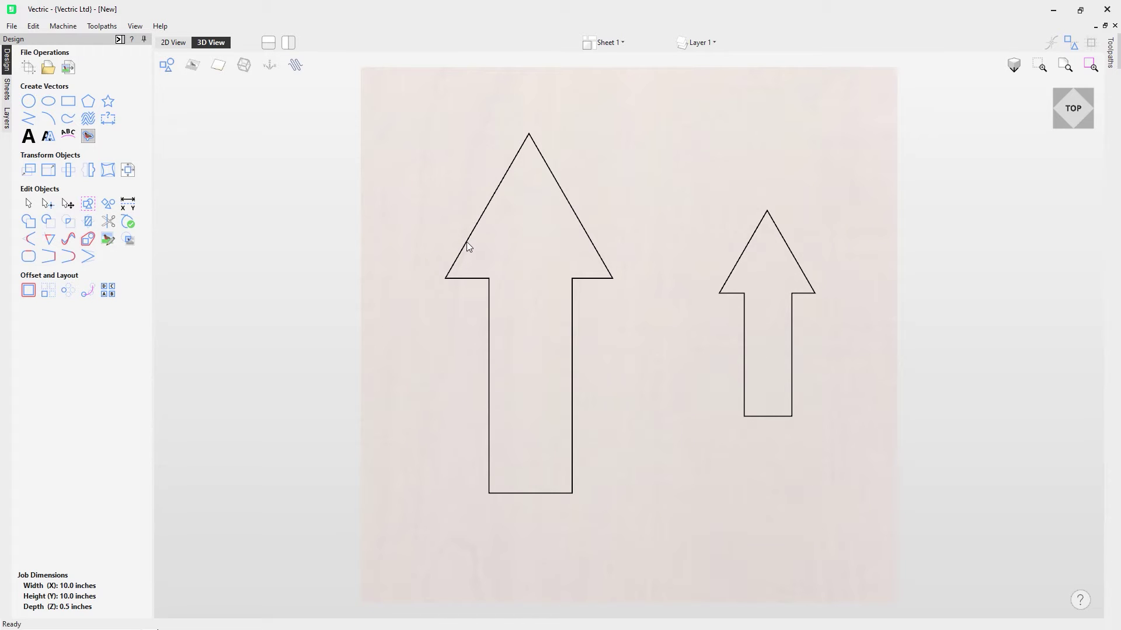
- Select the large arrow and bring up its transform handles
{"action": "left_click", "coordinate": [466, 243]}
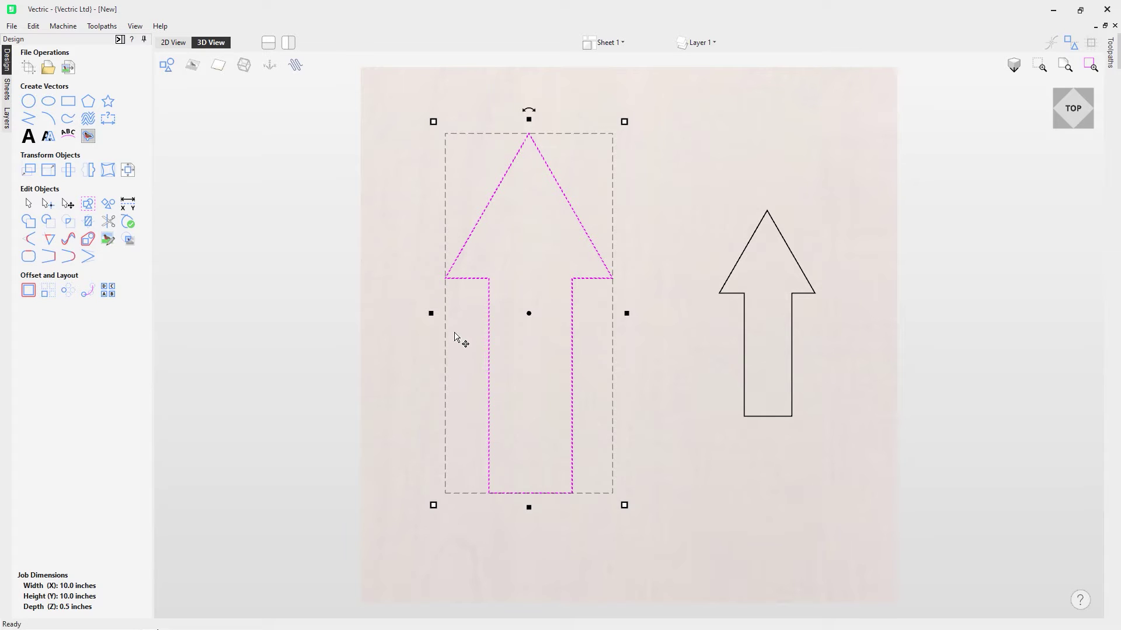
{"action": "key", "text": "Escape"}
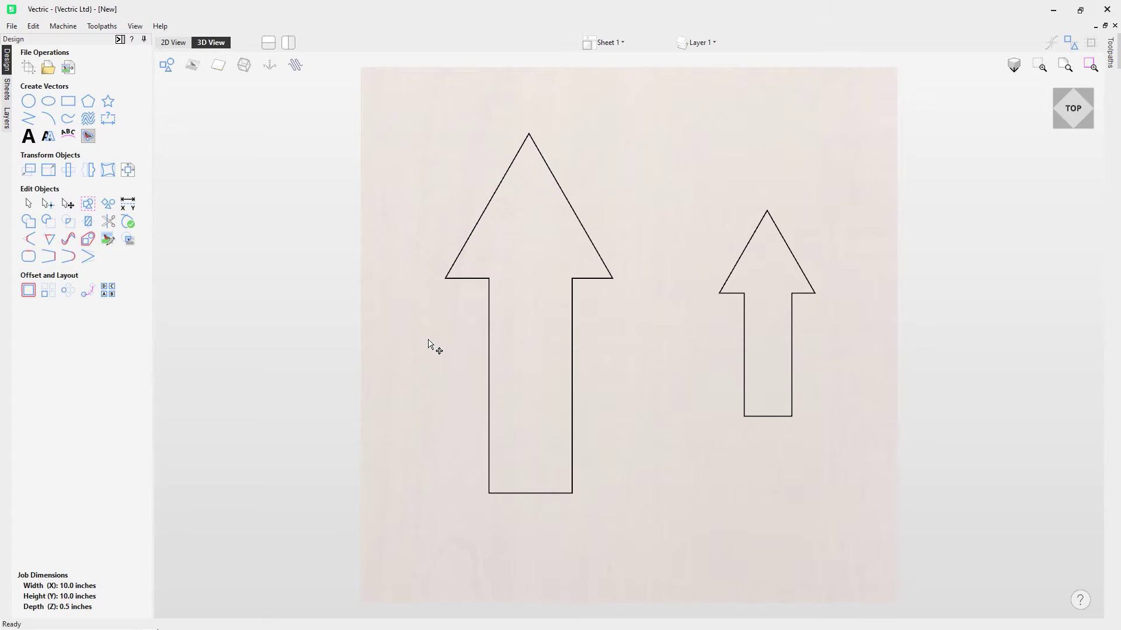
{"action": "left_click", "coordinate": [477, 279]}
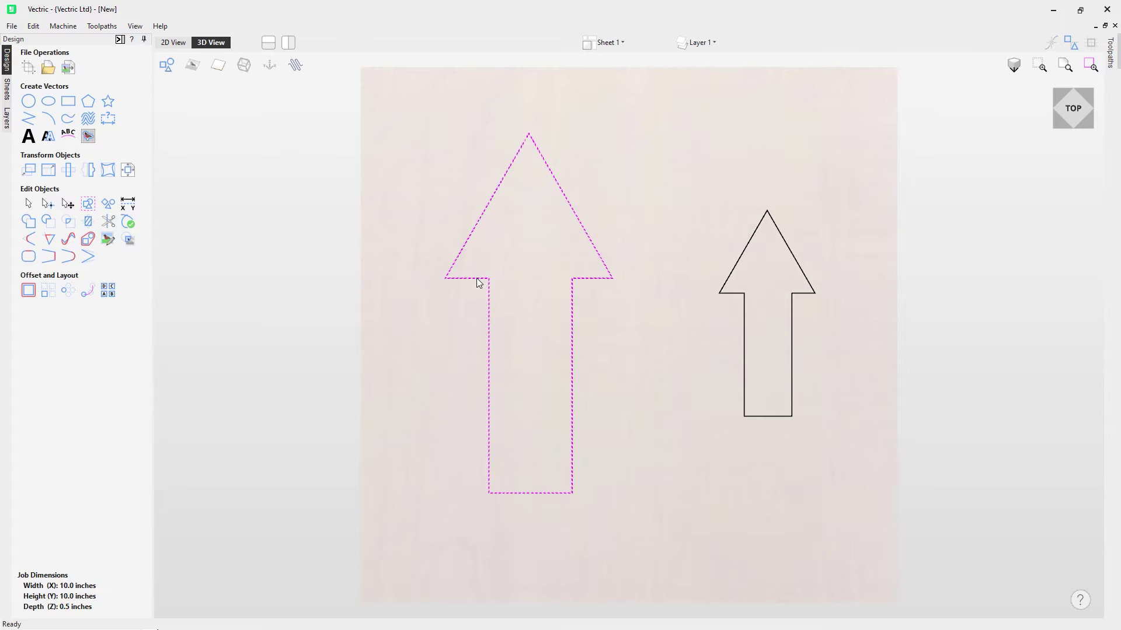
{"action": "left_click", "coordinate": [476, 278]}
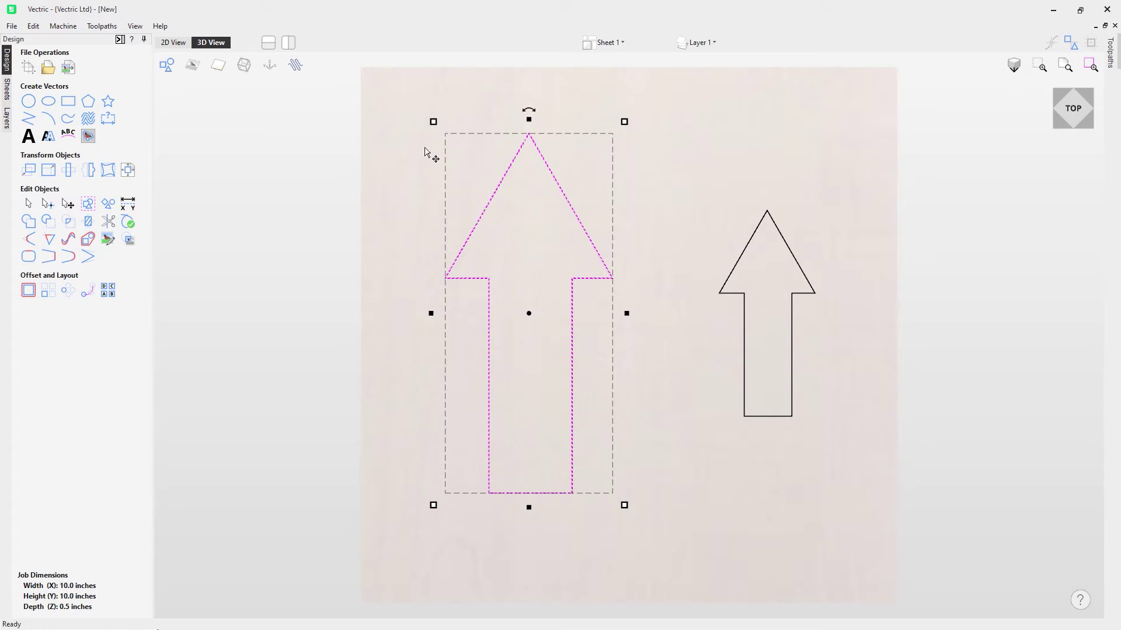
- Drag the corner, top, bottom and side handles to resize the arrow to about 3.091 by 6.6161 inches
{"action": "mouse_move", "coordinate": [433, 120]}
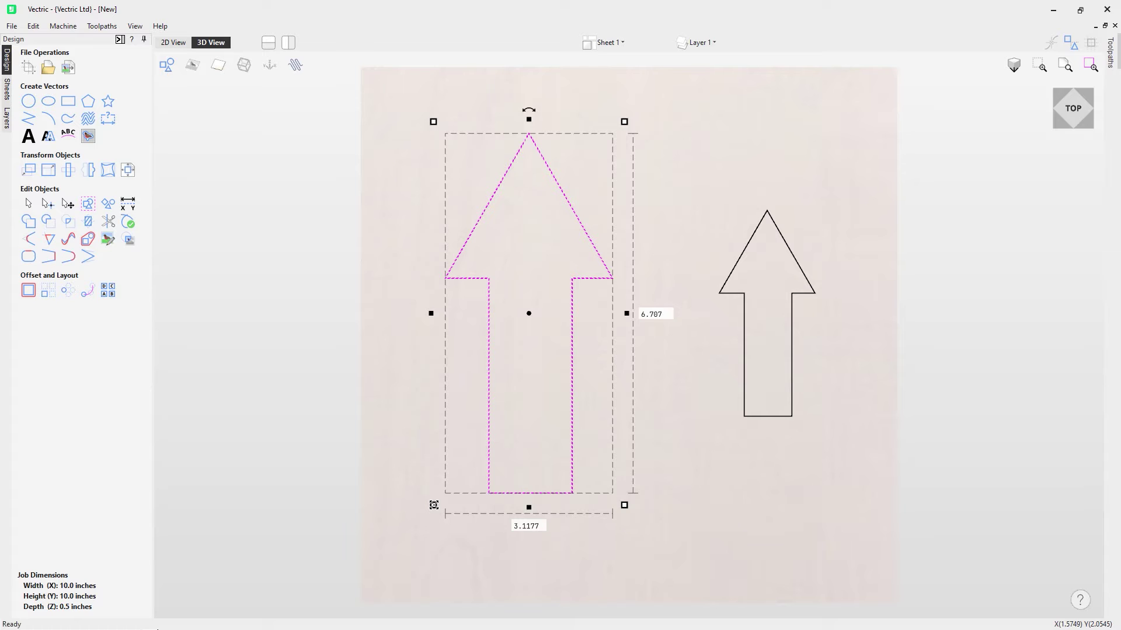
{"action": "left_click_drag", "start_coordinate": [433, 505], "coordinate": [446, 535]}
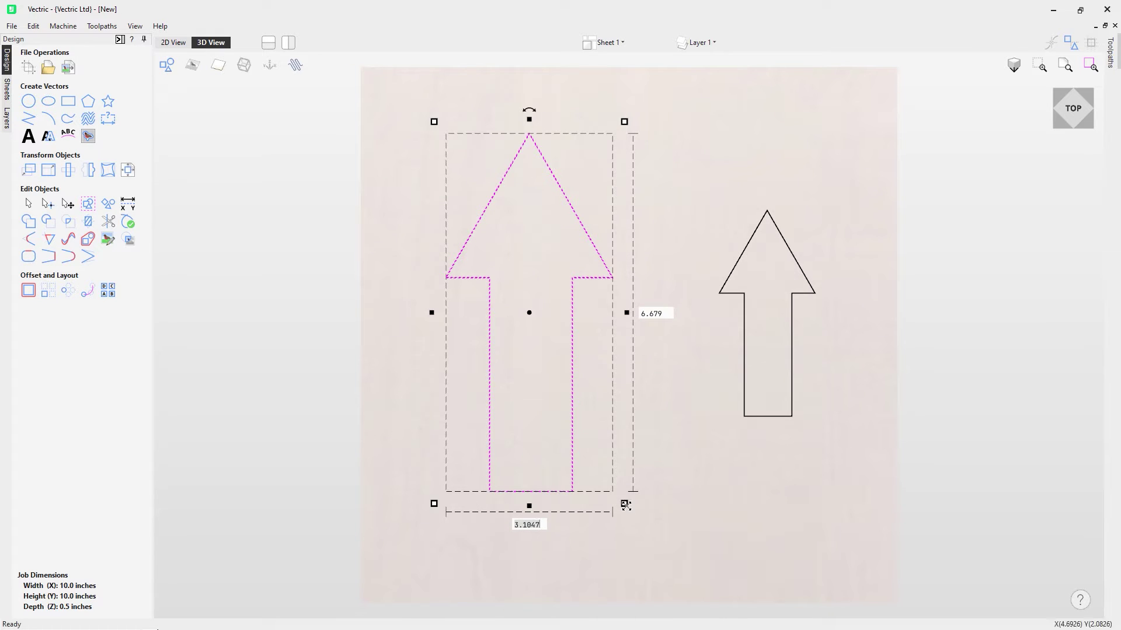
{"action": "mouse_move", "coordinate": [623, 505]}
{"action": "left_mouse_down"}
{"action": "mouse_move", "coordinate": [664, 560]}
{"action": "mouse_move", "coordinate": [611, 490]}
{"action": "left_mouse_up"}
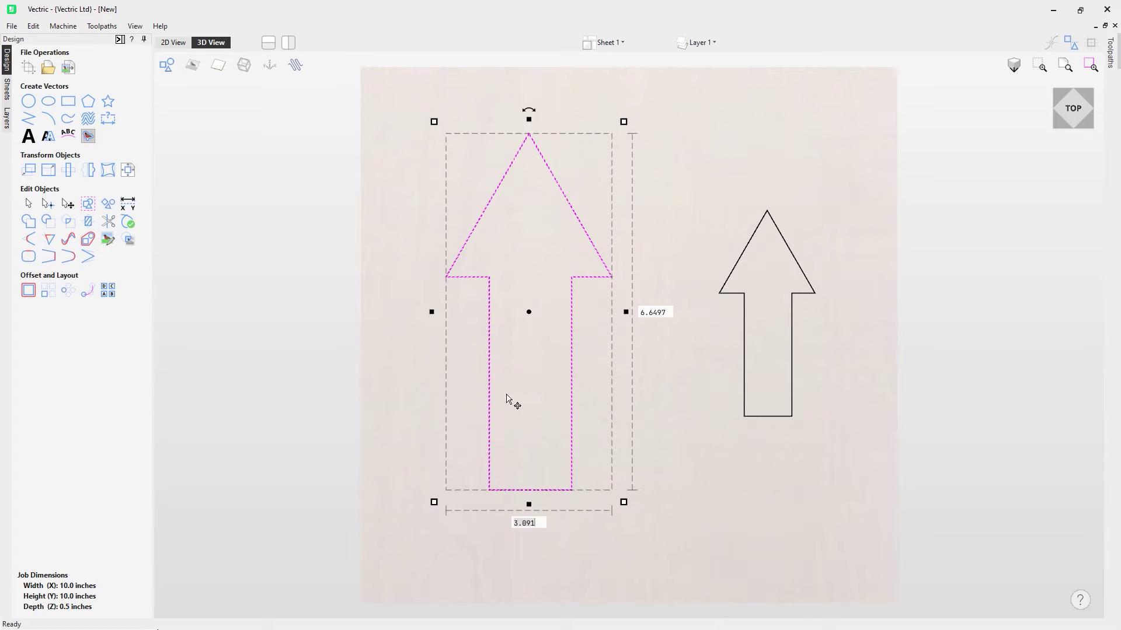
{"action": "left_click_drag", "start_coordinate": [529, 120], "coordinate": [553, 124]}
{"action": "left_click_drag", "start_coordinate": [529, 502], "coordinate": [516, 479]}
{"action": "mouse_move", "coordinate": [455, 300]}
{"action": "left_mouse_down"}
{"action": "mouse_move", "coordinate": [513, 305]}
{"action": "mouse_move", "coordinate": [442, 310]}
{"action": "left_mouse_up"}
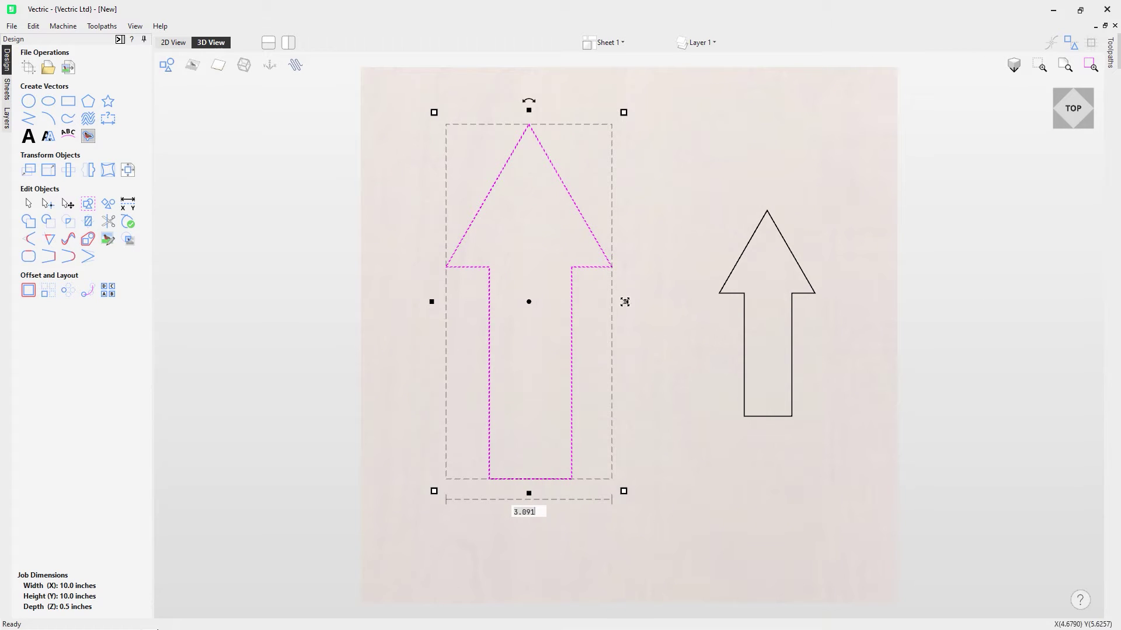
{"action": "mouse_move", "coordinate": [612, 302]}
{"action": "left_mouse_down"}
{"action": "mouse_move", "coordinate": [545, 303]}
{"action": "mouse_move", "coordinate": [612, 303]}
{"action": "left_mouse_up"}
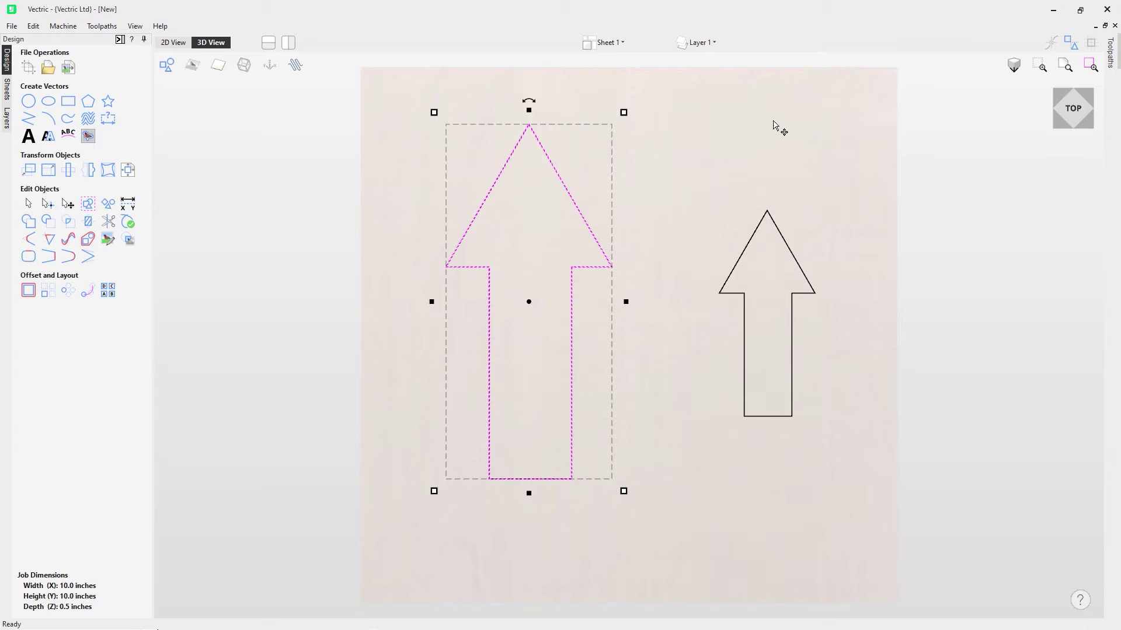
- Enter width 2 and height 6, leaving the arrow 2.8032 by 6 inches
{"action": "mouse_move", "coordinate": [624, 114]}
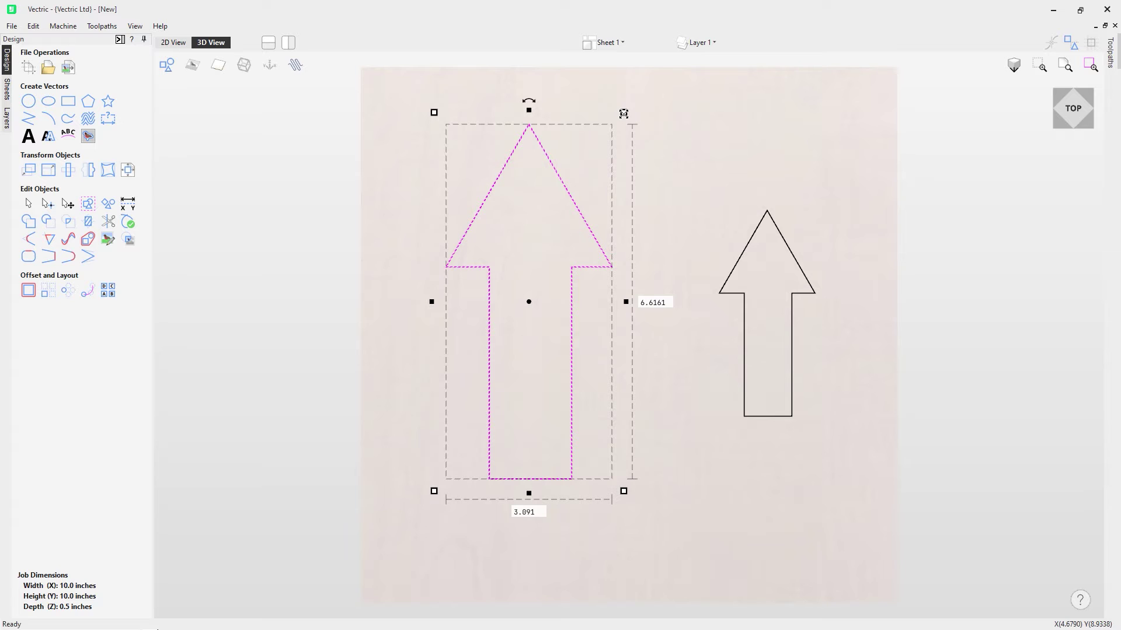
{"action": "left_click", "coordinate": [664, 303]}
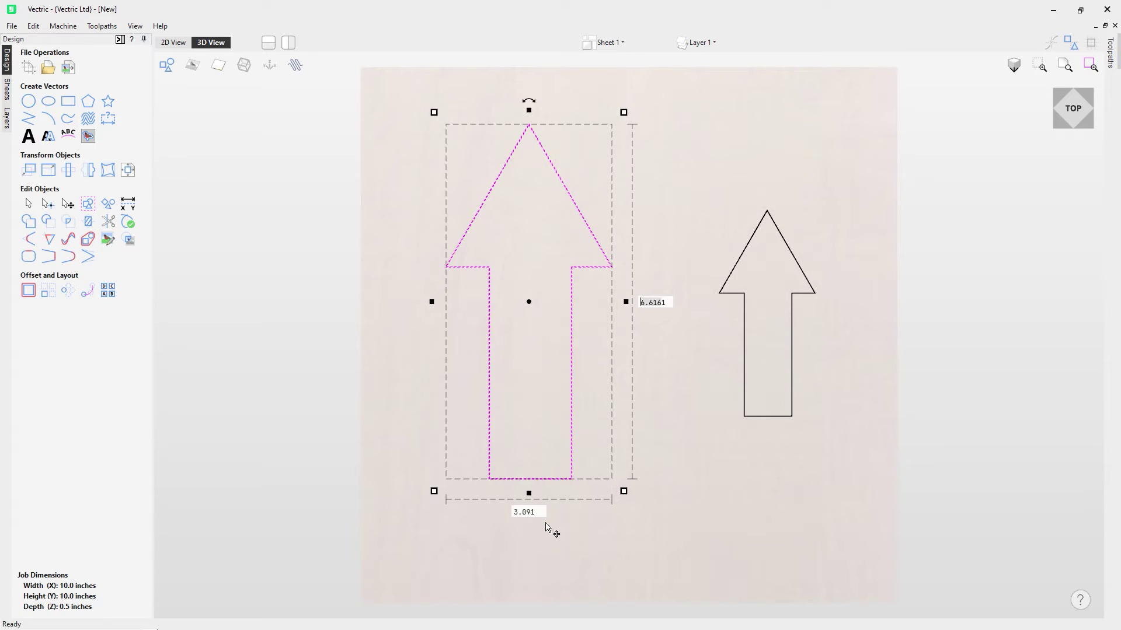
{"action": "left_click", "coordinate": [515, 512]}
{"action": "type", "text": "2"}
{"action": "key", "text": "Return"}
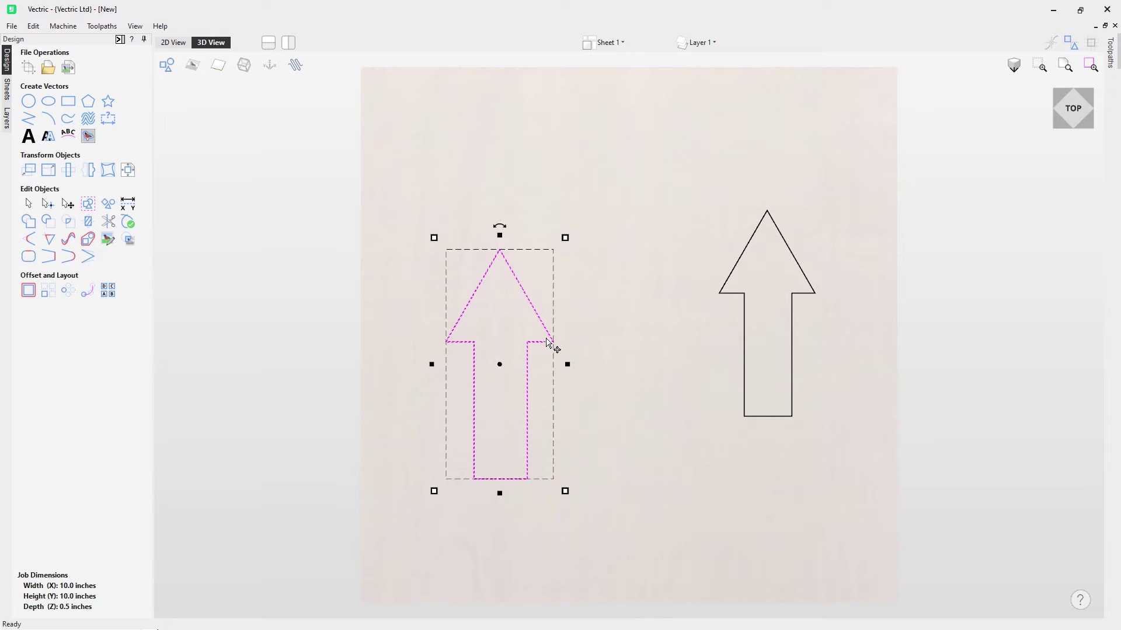
{"action": "mouse_move", "coordinate": [567, 237]}
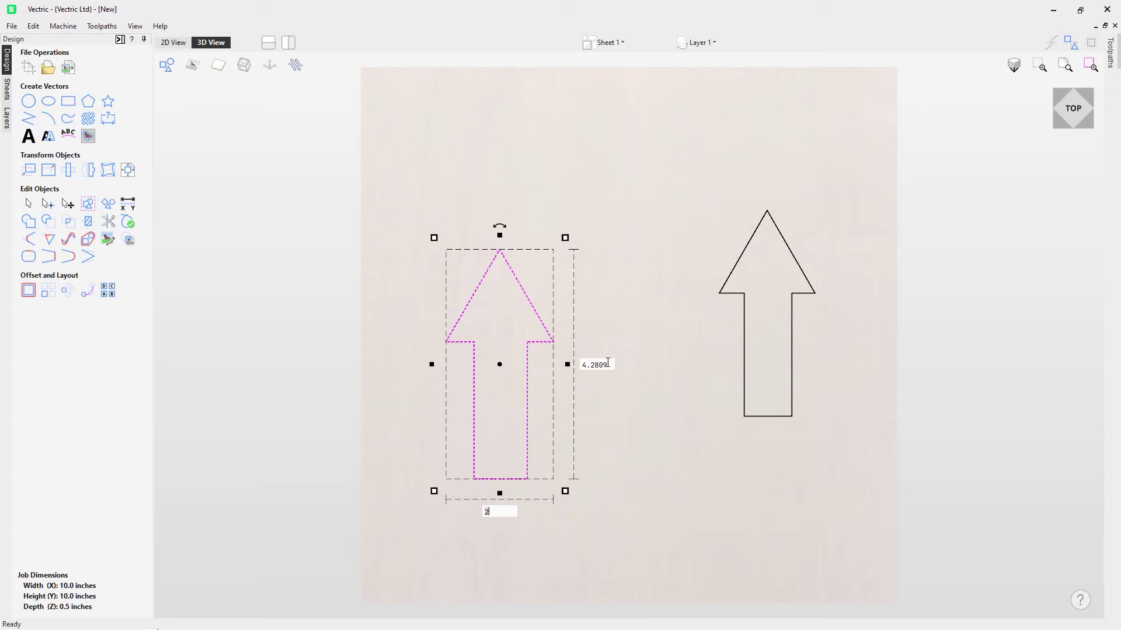
{"action": "left_click_drag", "start_coordinate": [609, 367], "coordinate": [580, 366]}
{"action": "type", "text": "6"}
{"action": "key", "text": "Return"}
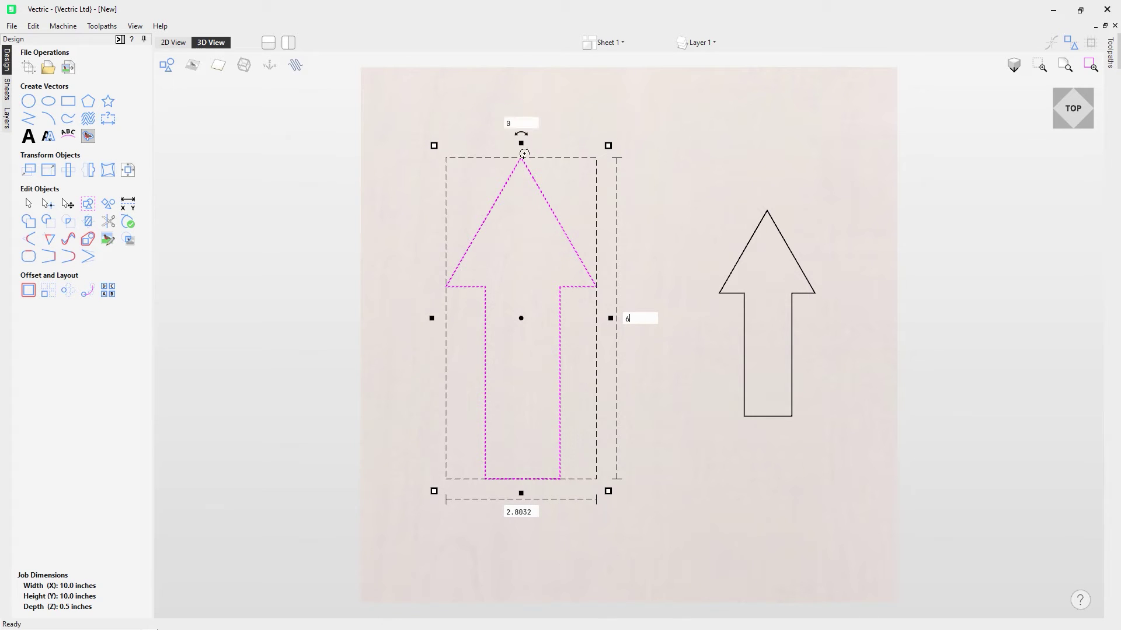
- Size the large arrow to 3 by 8 inches and drag it down onto the sheet
{"action": "key", "text": "Tab"}
{"action": "type", "text": "3"}
{"action": "key", "text": "Return"}
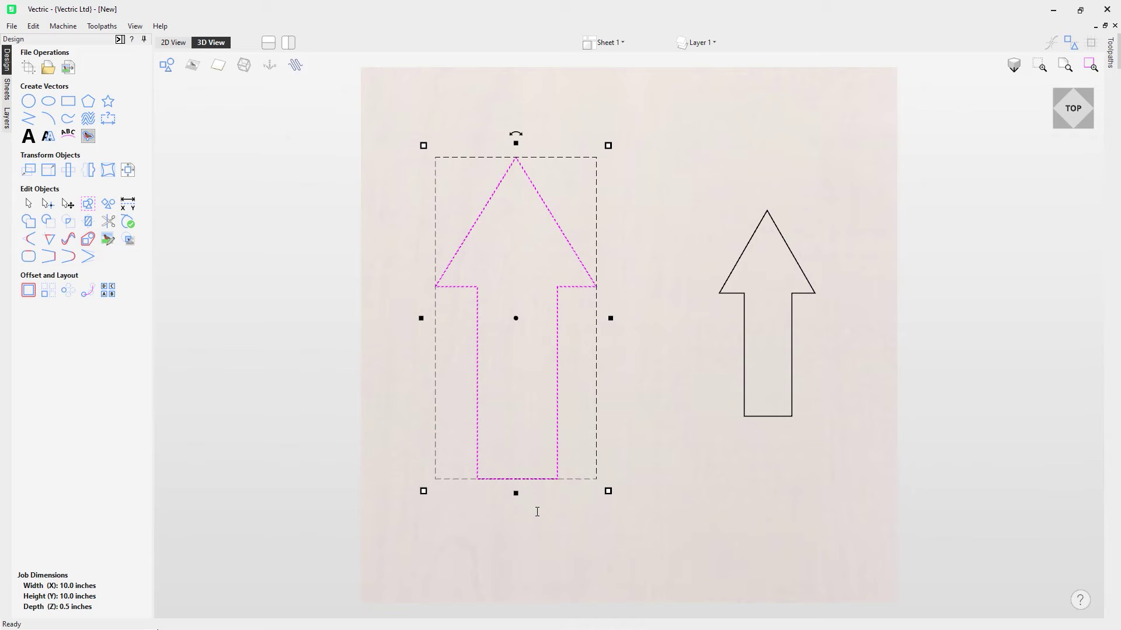
{"action": "mouse_move", "coordinate": [516, 145]}
{"action": "type", "text": "8"}
{"action": "key", "text": "Return"}
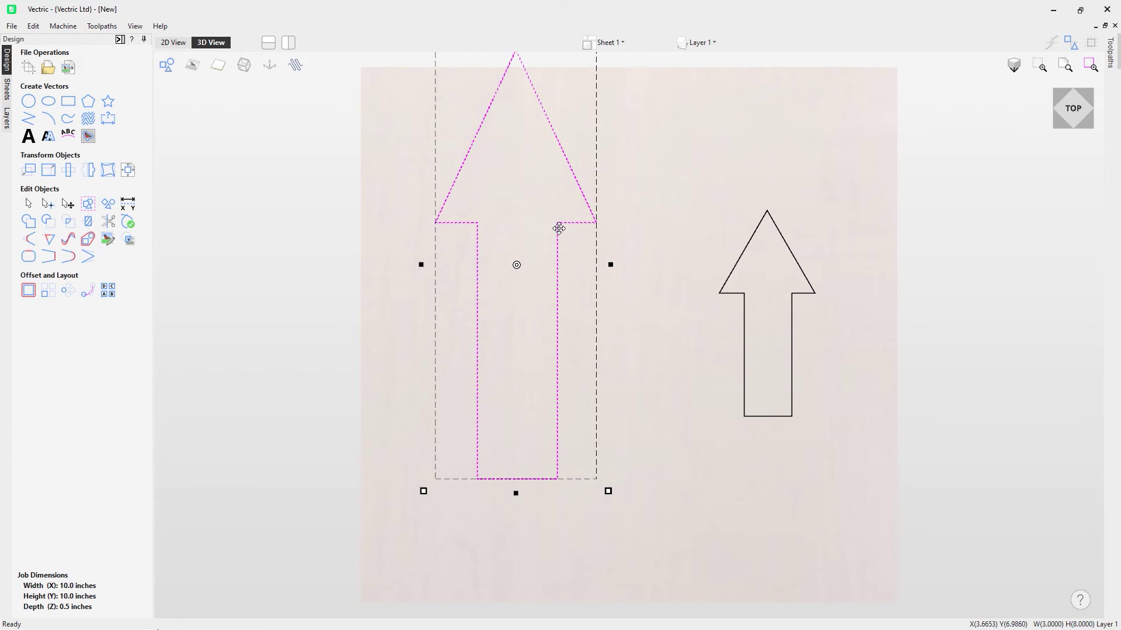
{"action": "left_click_drag", "start_coordinate": [559, 228], "coordinate": [555, 299]}
- Reset the arrow's rotation to 0°, then rotate it 180° to point downward
{"action": "left_click", "coordinate": [516, 101]}
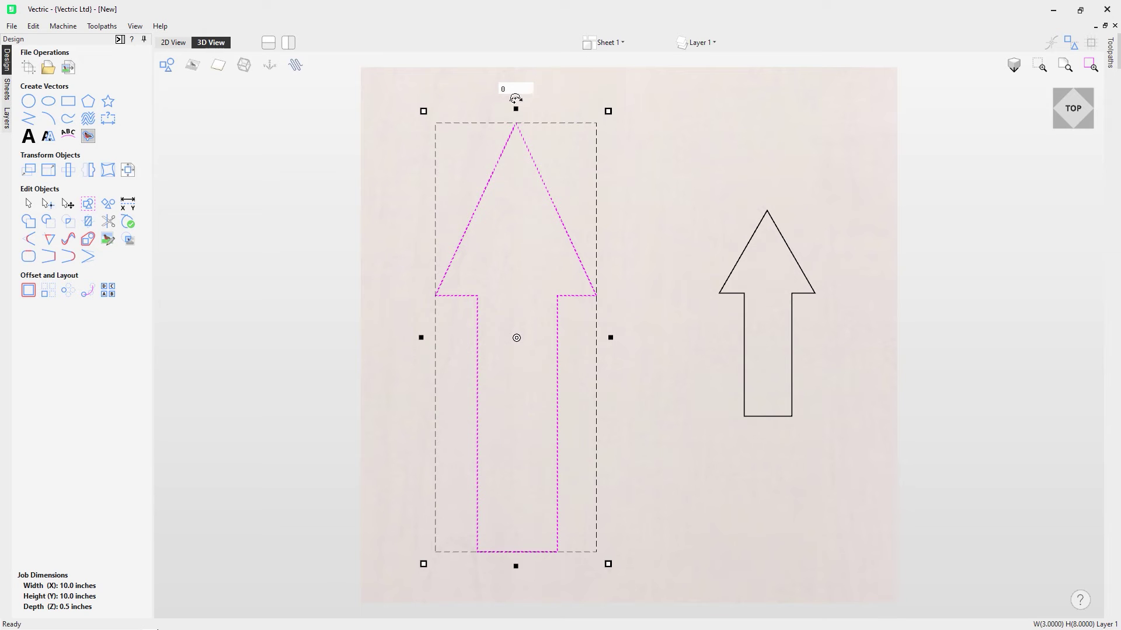
{"action": "mouse_move", "coordinate": [516, 99]}
{"action": "left_mouse_down"}
{"action": "mouse_move", "coordinate": [580, 145]}
{"action": "mouse_move", "coordinate": [470, 116]}
{"action": "mouse_move", "coordinate": [348, 296]}
{"action": "mouse_move", "coordinate": [590, 453]}
{"action": "mouse_move", "coordinate": [642, 238]}
{"action": "mouse_move", "coordinate": [662, 425]}
{"action": "mouse_move", "coordinate": [328, 225]}
{"action": "mouse_move", "coordinate": [471, 113]}
{"action": "mouse_move", "coordinate": [516, 119]}
{"action": "left_mouse_up"}
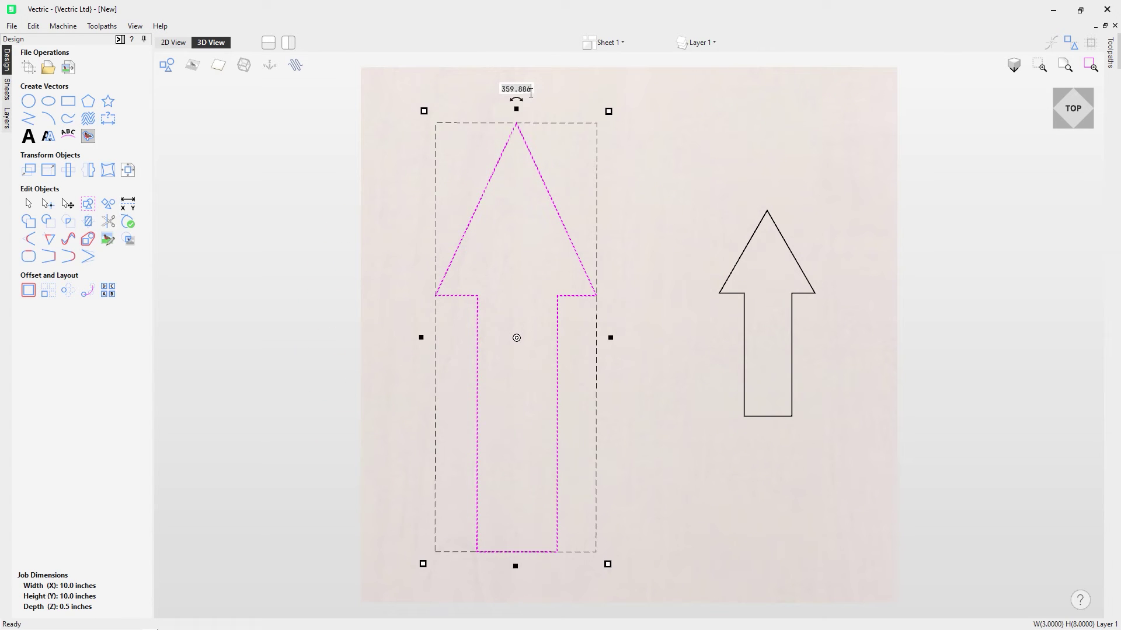
{"action": "type", "text": "0"}
{"action": "key", "text": "Return"}
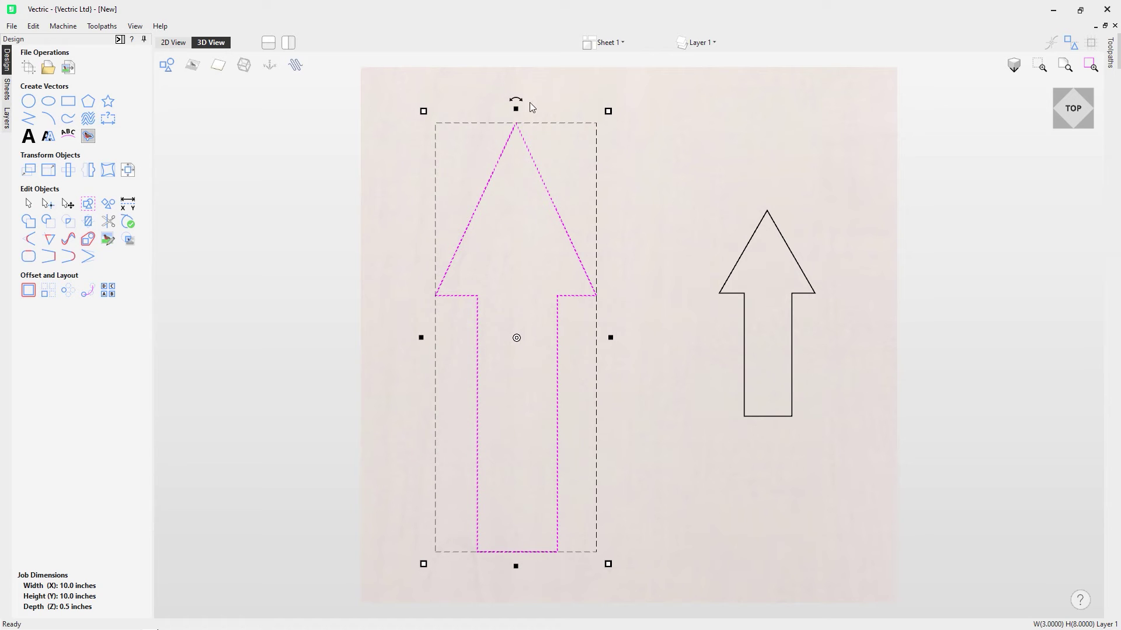
{"action": "mouse_move", "coordinate": [516, 101]}
{"action": "key", "text": "Return"}
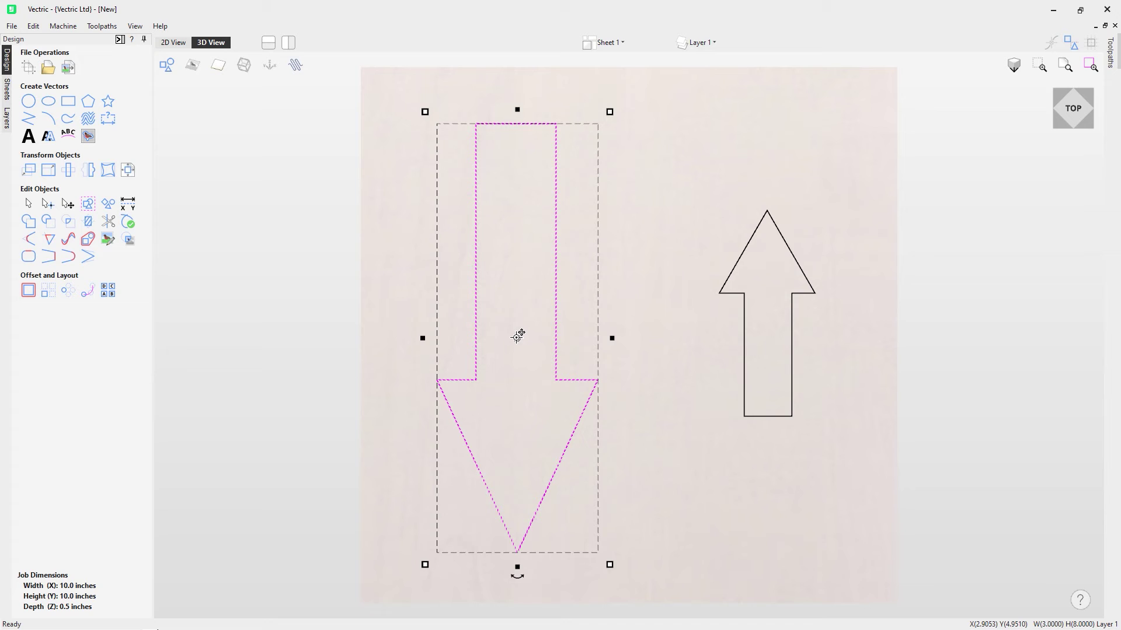
{"action": "mouse_move", "coordinate": [517, 337]}
{"action": "left_mouse_down"}
{"action": "mouse_move", "coordinate": [603, 255]}
{"action": "mouse_move", "coordinate": [671, 220]}
{"action": "left_mouse_up"}
{"action": "mouse_move", "coordinate": [518, 579]}
{"action": "key", "text": "Return"}
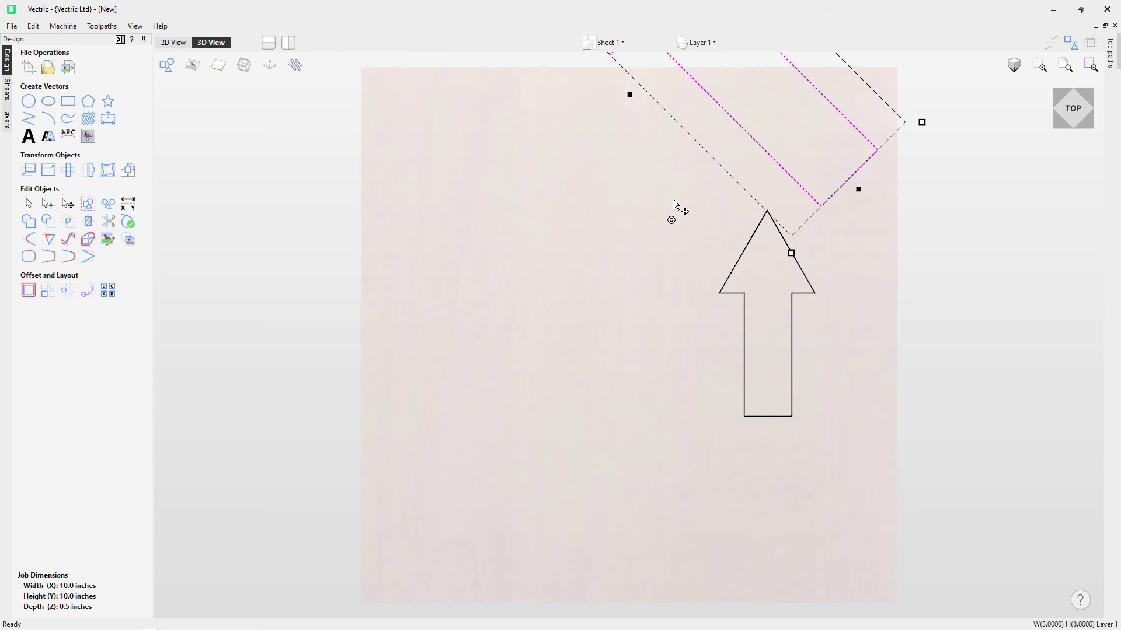
{"action": "key", "text": "Return"}
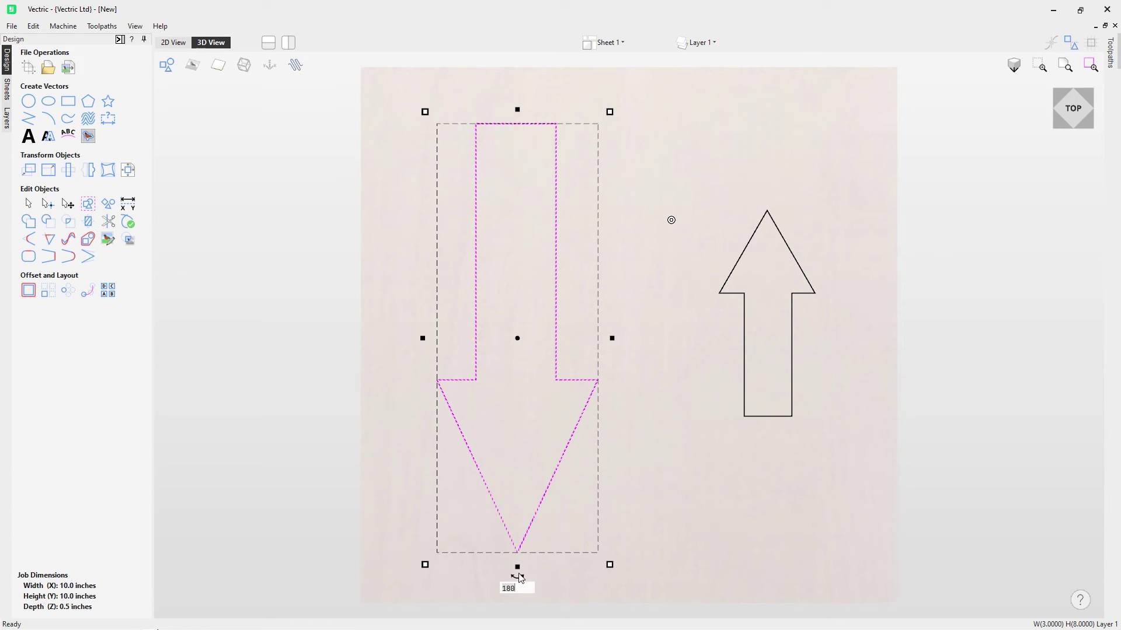
{"action": "left_click_drag", "start_coordinate": [517, 576], "coordinate": [579, 420]}
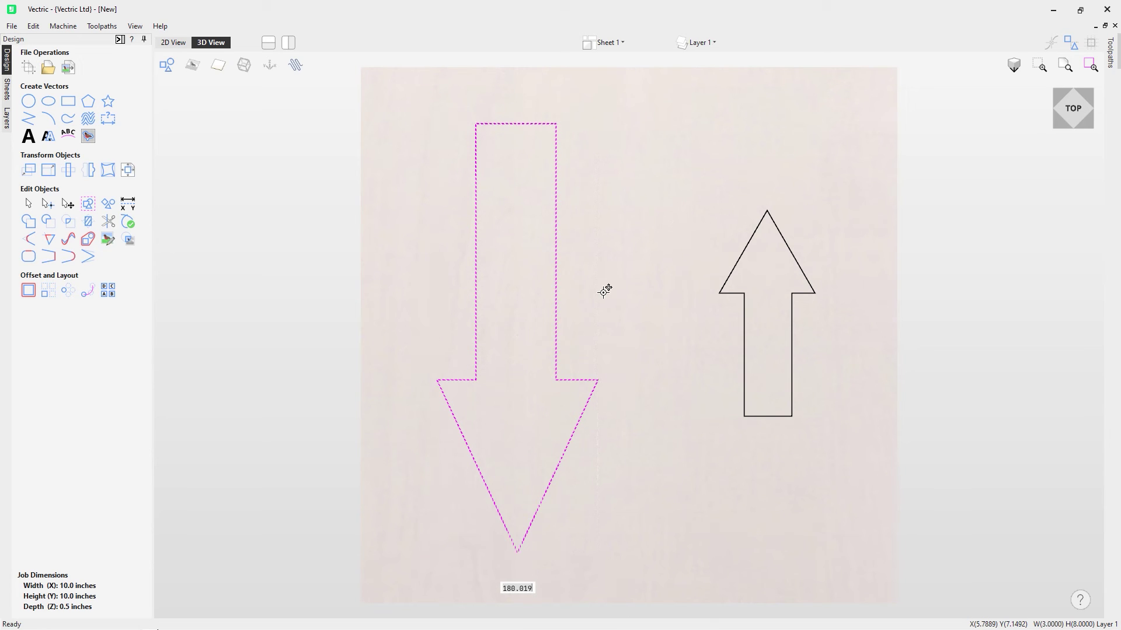
{"action": "left_click", "coordinate": [516, 335]}
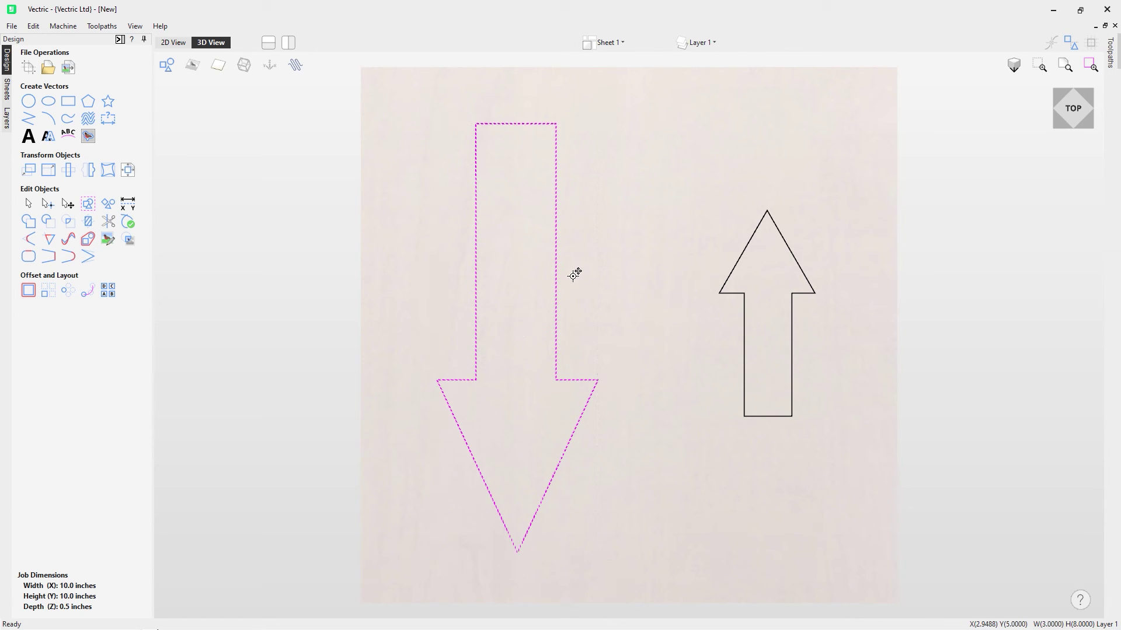
{"action": "left_click", "coordinate": [516, 236]}
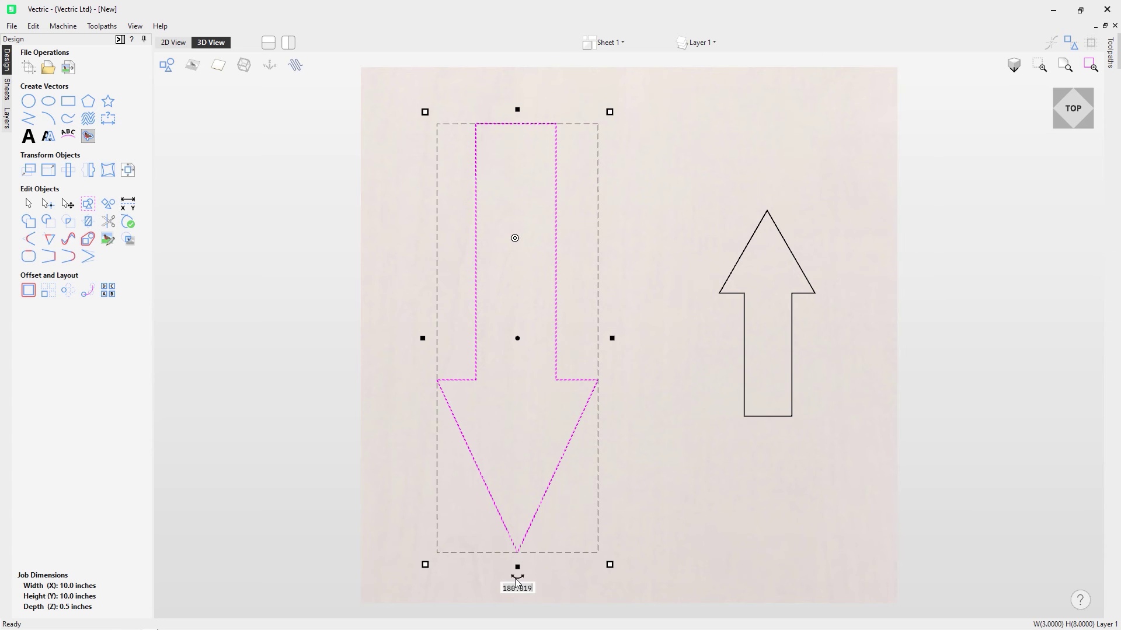
{"action": "left_click_drag", "start_coordinate": [517, 580], "coordinate": [519, 546]}
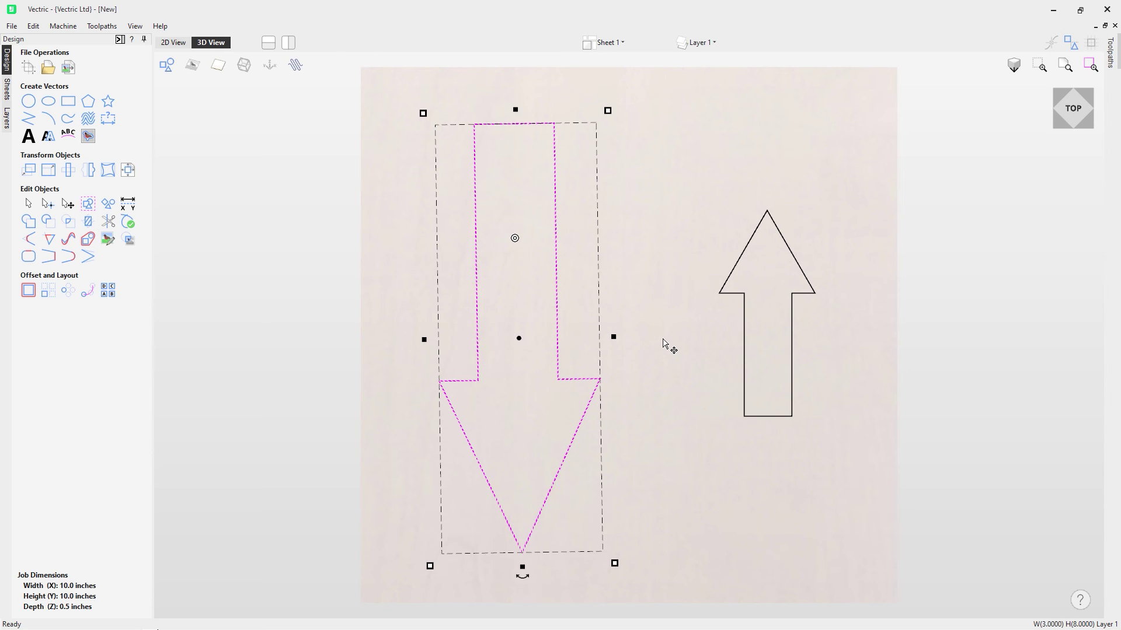
- Add the small arrow to the selection and set the pair's combined height to 6 inches
{"action": "left_click", "coordinate": [733, 296], "text": "shift"}
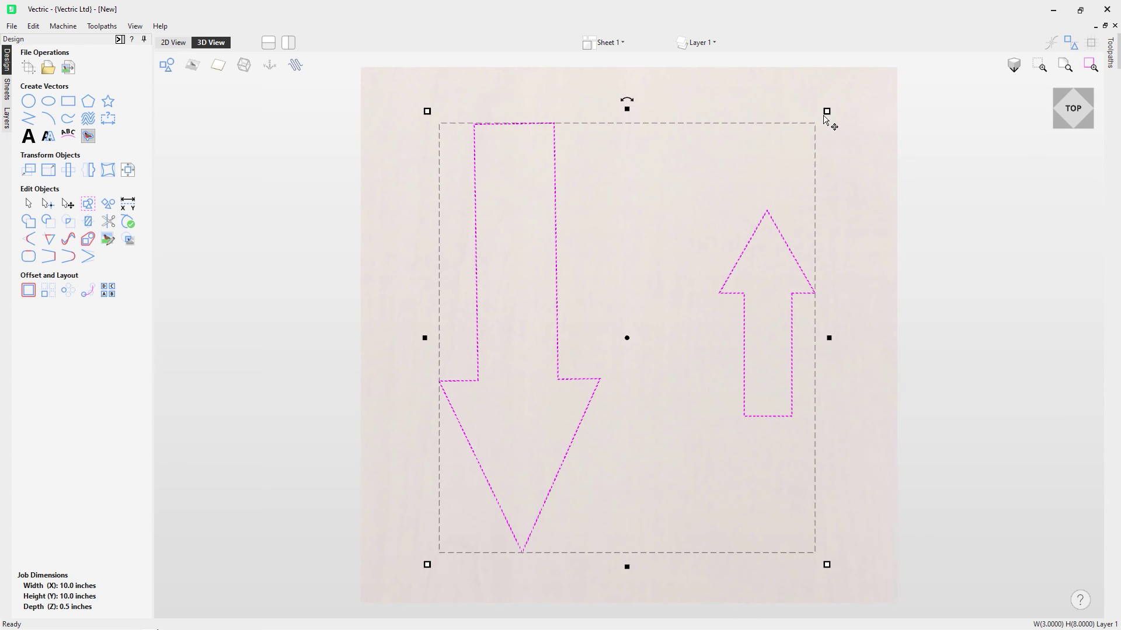
{"action": "left_click_drag", "start_coordinate": [825, 115], "coordinate": [808, 155]}
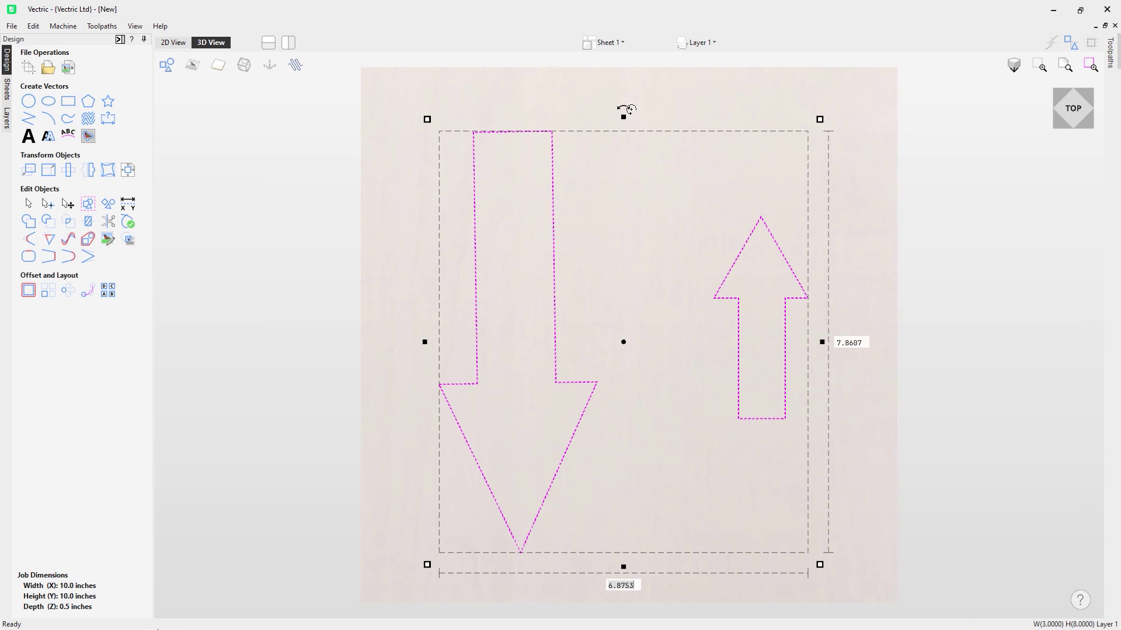
{"action": "left_click_drag", "start_coordinate": [627, 110], "coordinate": [617, 171]}
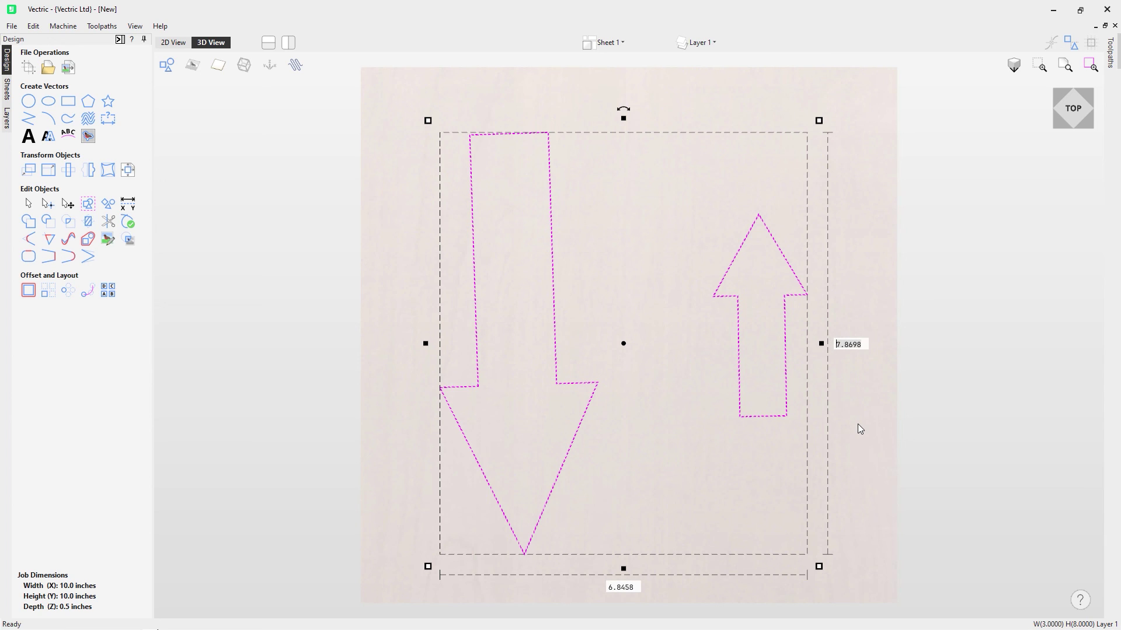
{"action": "type", "text": "6"}
{"action": "key", "text": "Return"}
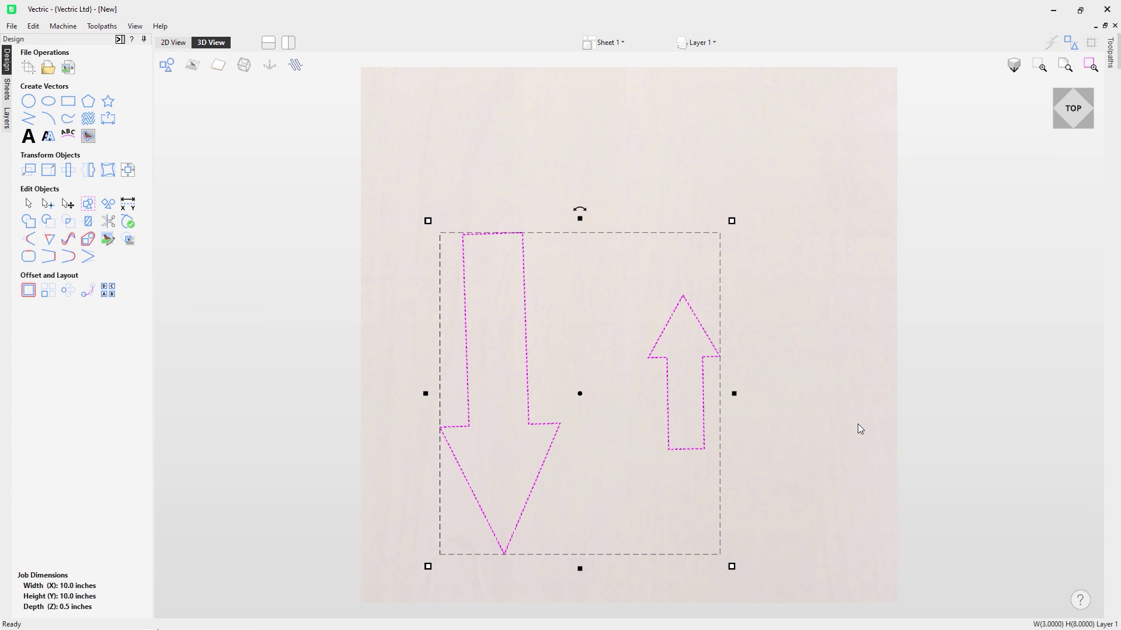